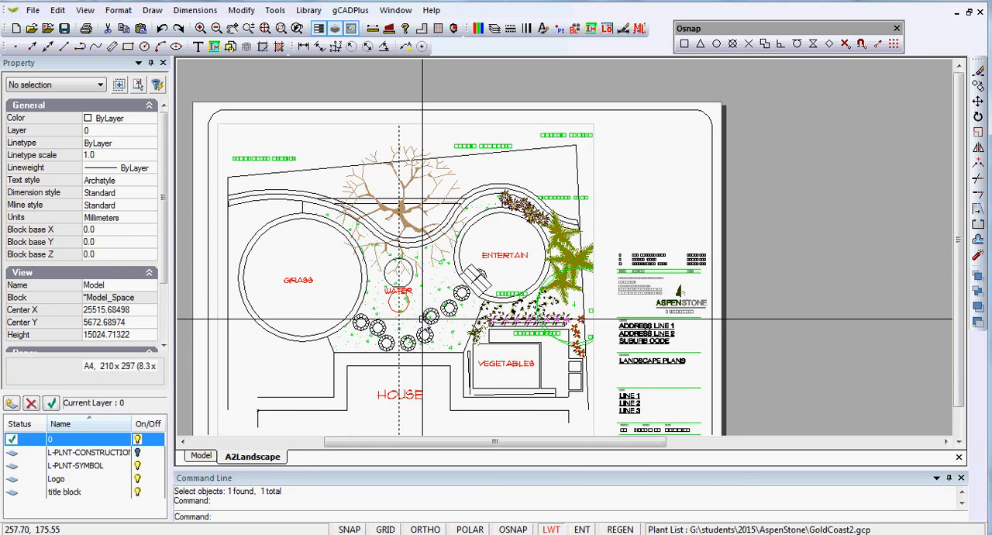
Step: Add a rectangular viewport to the A2Landscape layout in the empty area above the title block
middle_click_drag(427, 279, 441, 217)
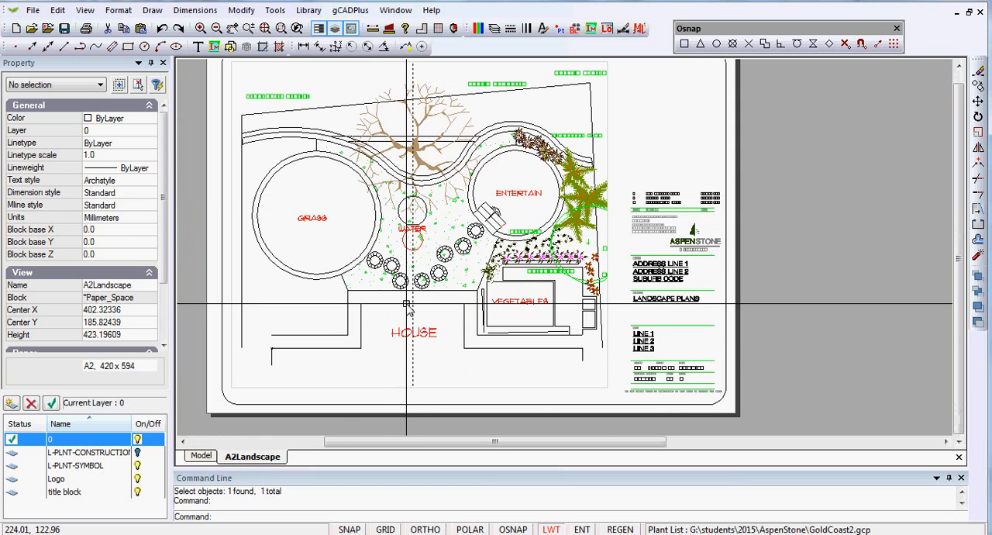
middle_click_drag(426, 267, 409, 293)
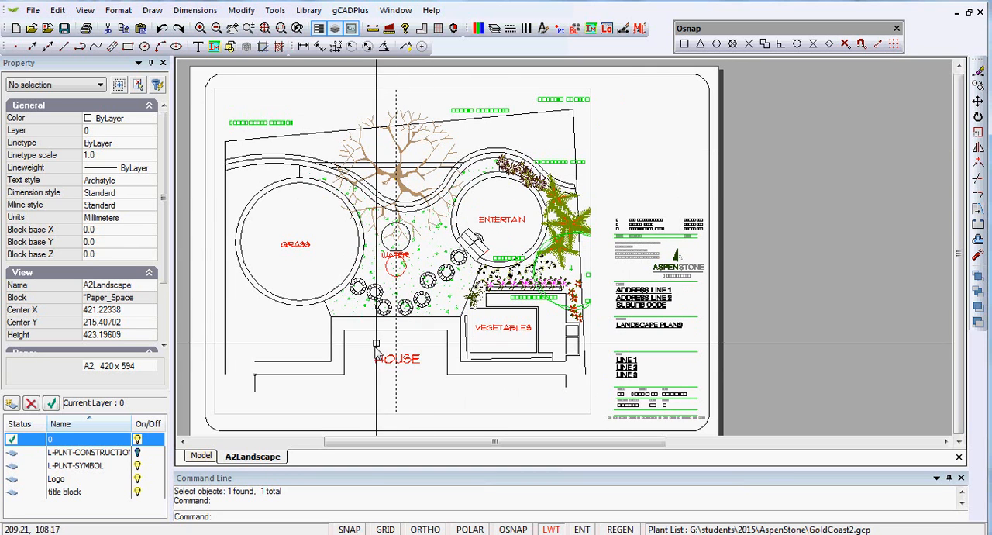
right_click(267, 462)
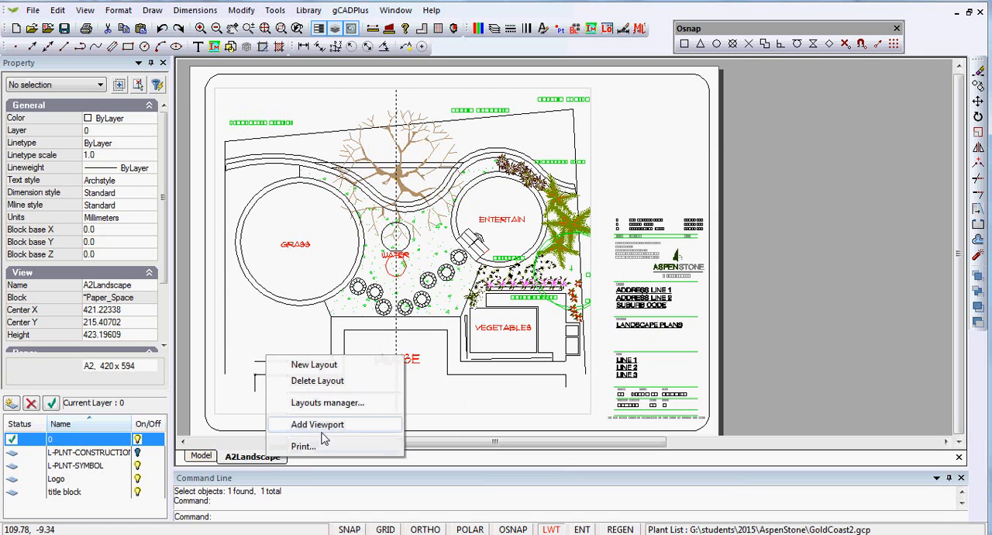
left_click(317, 424)
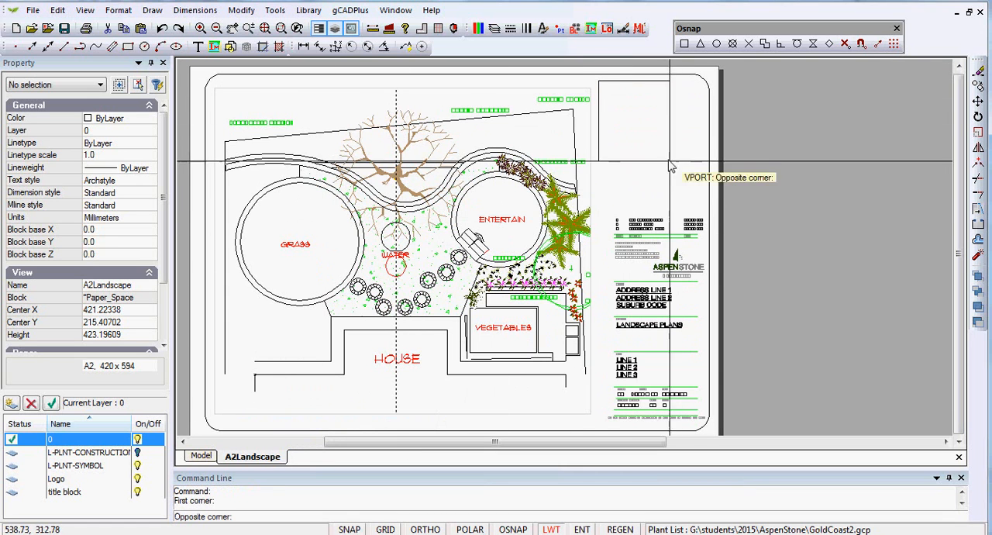
left_click(703, 203)
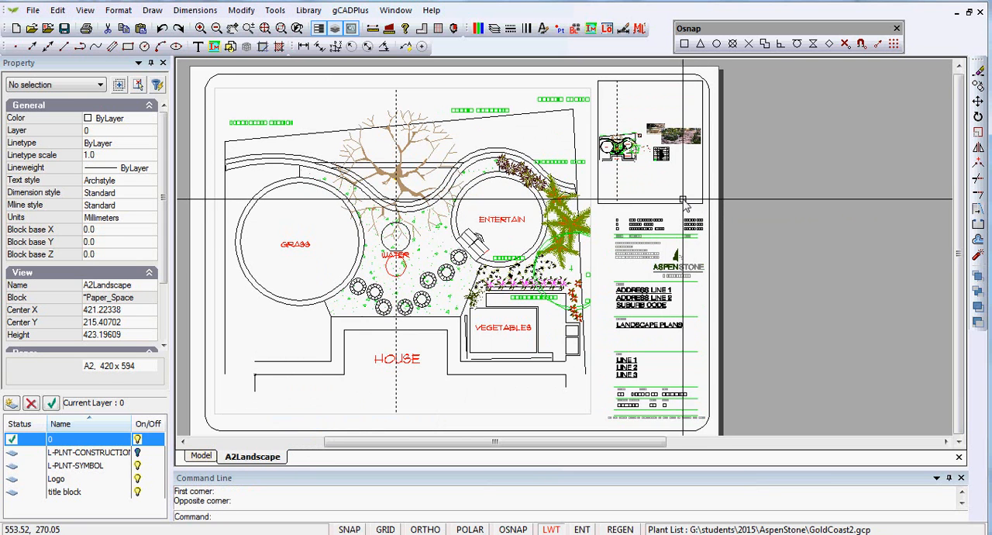
Step: Open the new viewport for editing, shrink its frame and move it over the plant schedule
double_click(656, 179)
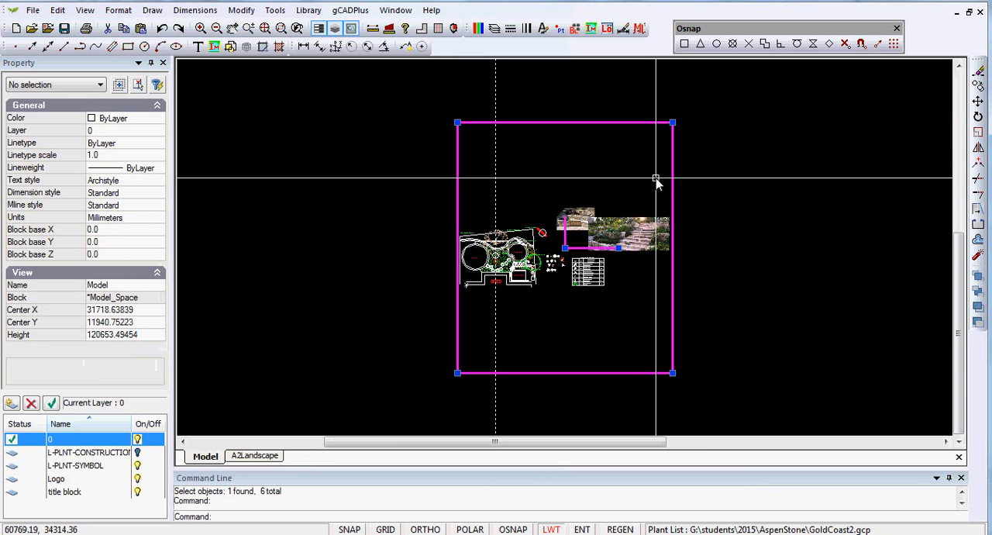
left_click(672, 124)
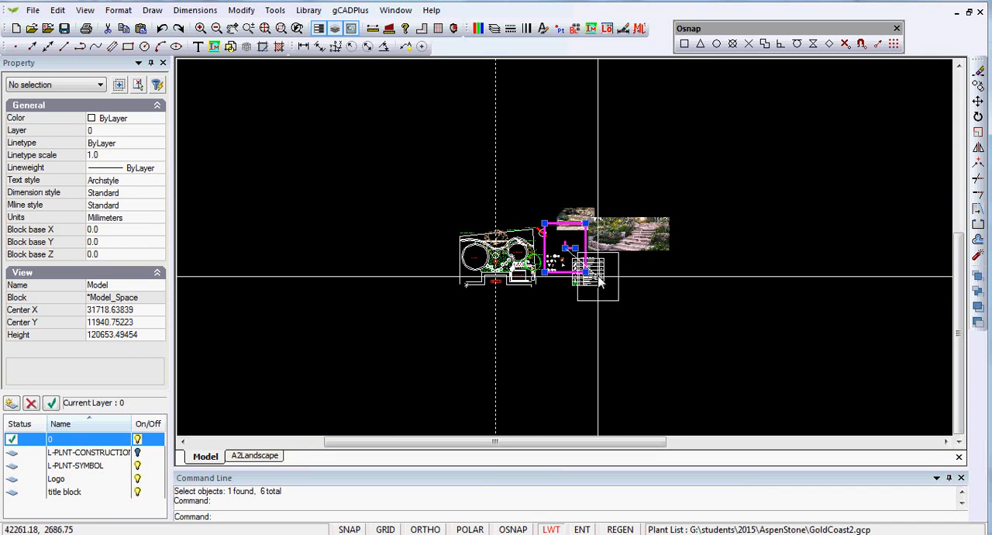
left_click(587, 273)
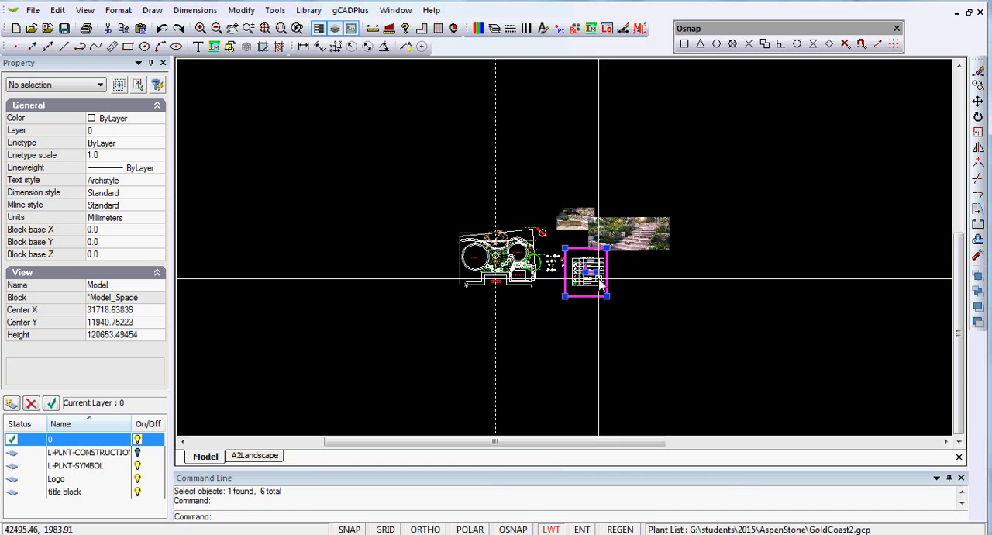
Step: Fine-tune the viewport frame's position so it encloses the whole plant schedule, and finish the viewport edit in the layout
scroll(605, 256, "up", 6)
left_click(671, 180)
left_click(666, 203)
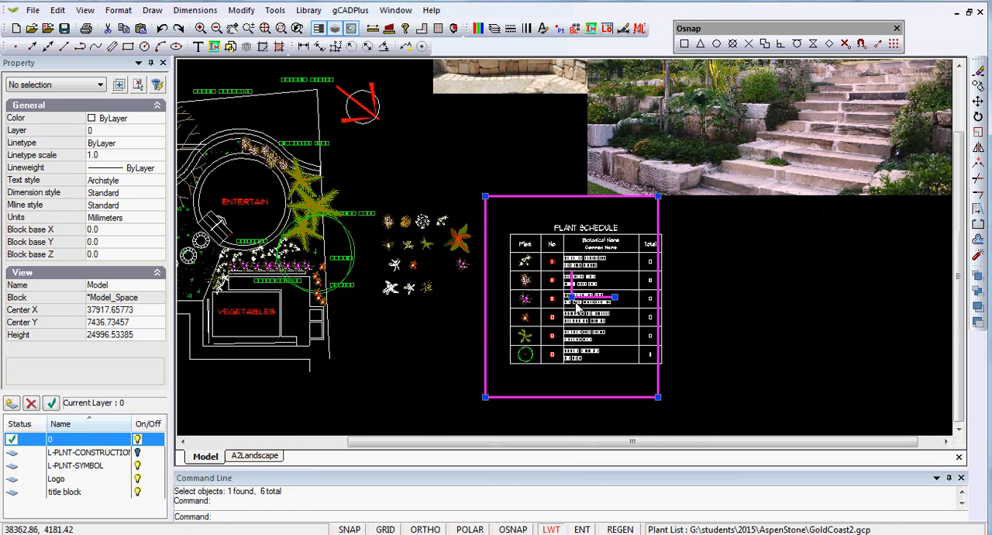
left_click(588, 308)
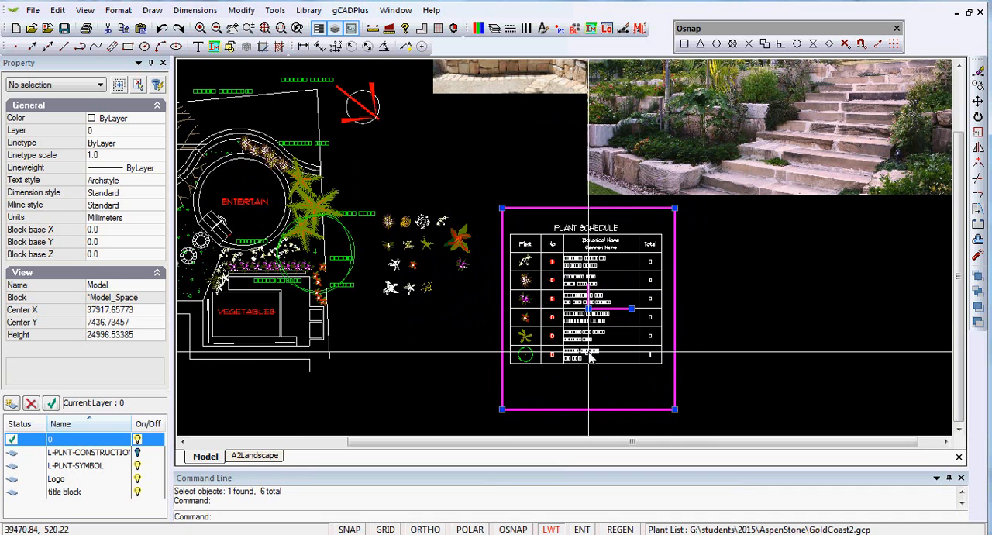
right_click(611, 282)
left_click(653, 293)
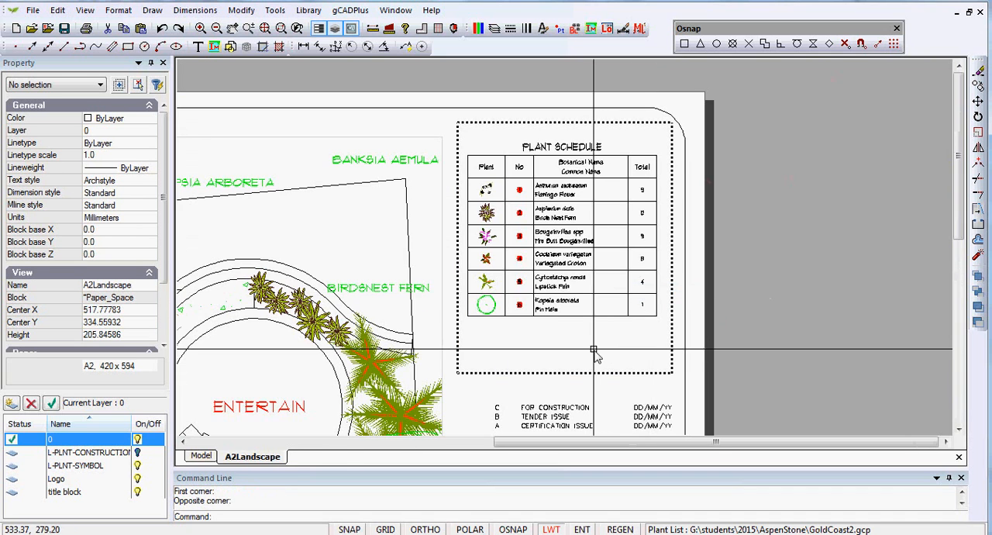
right_click(594, 354)
left_click(645, 373)
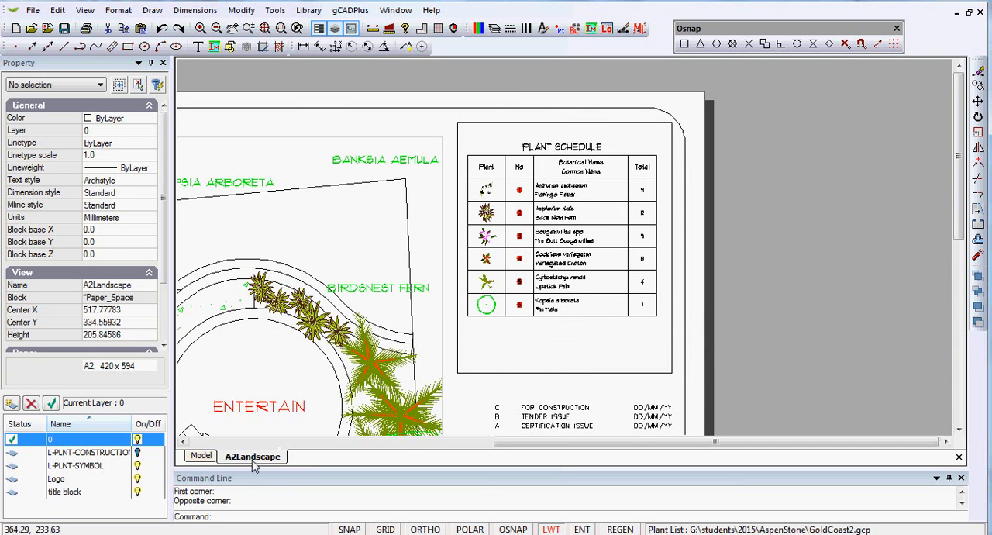
Step: In model space, copy the Anthurium symbol just below the palms to several spots around it in the same planting bed
left_click(200, 455)
middle_click_drag(387, 267, 565, 327)
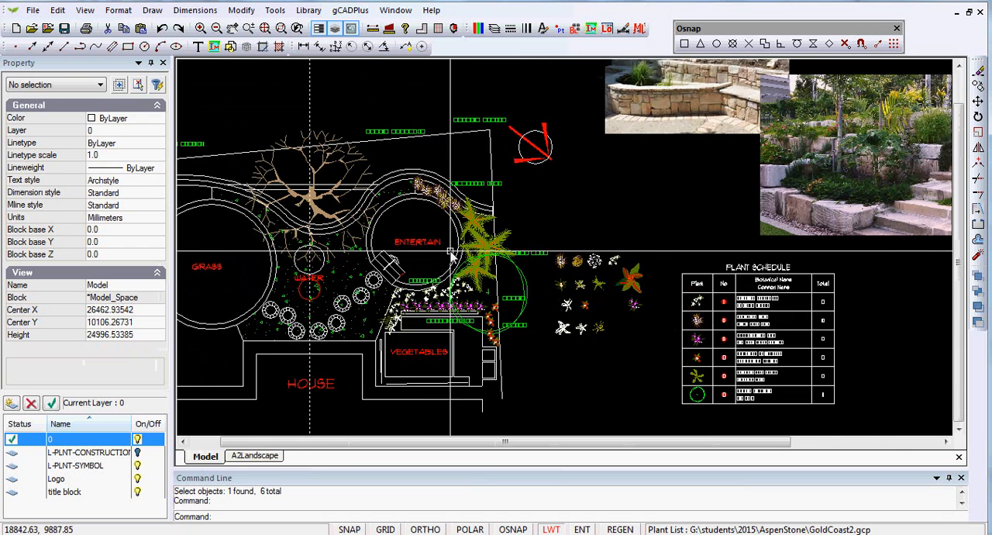
scroll(450, 253, "up", 1)
scroll(482, 339, "up", 2)
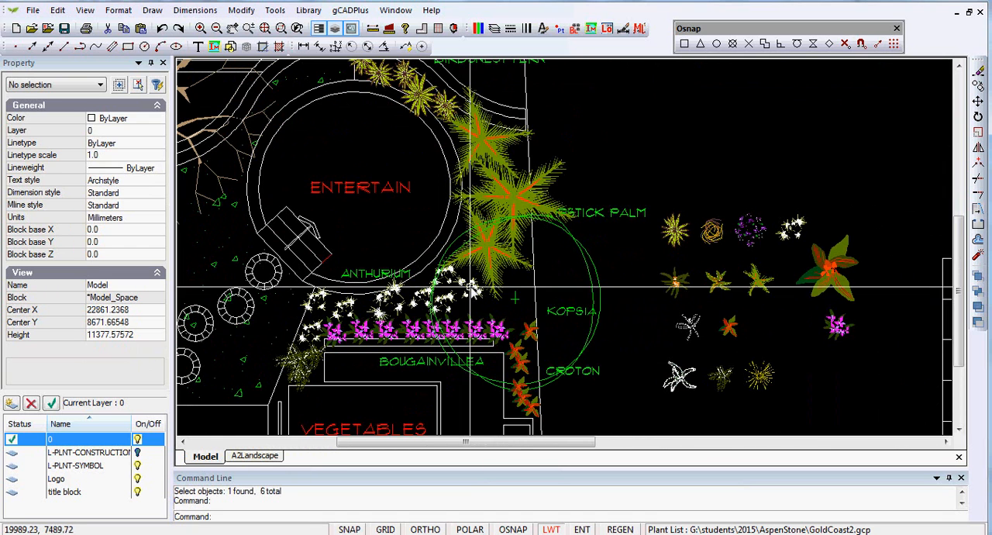
left_click(469, 288)
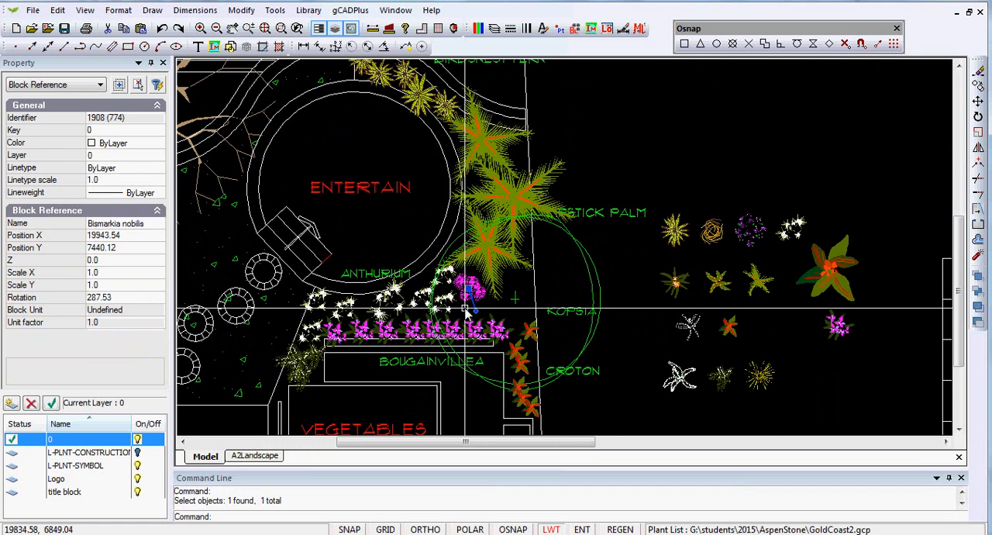
key("Escape")
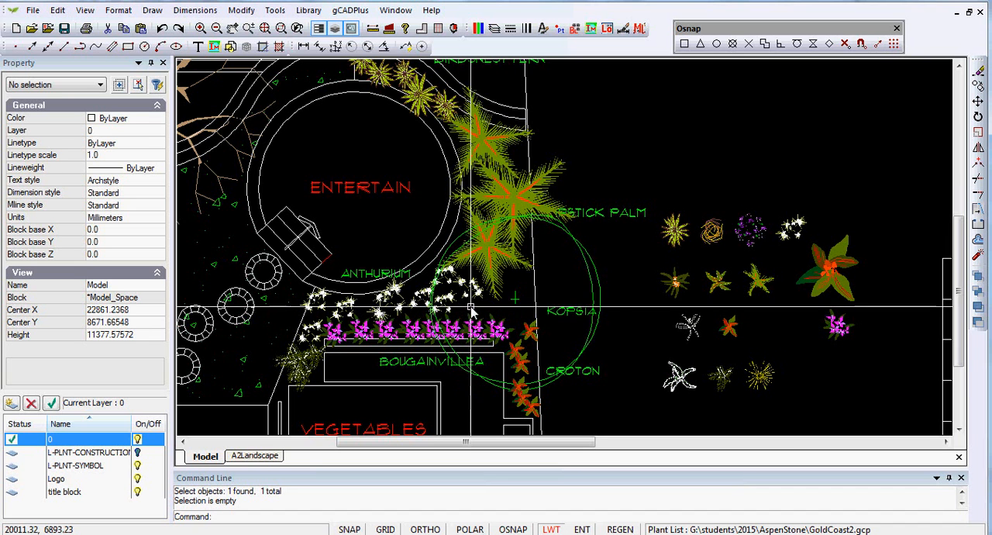
left_click(471, 290)
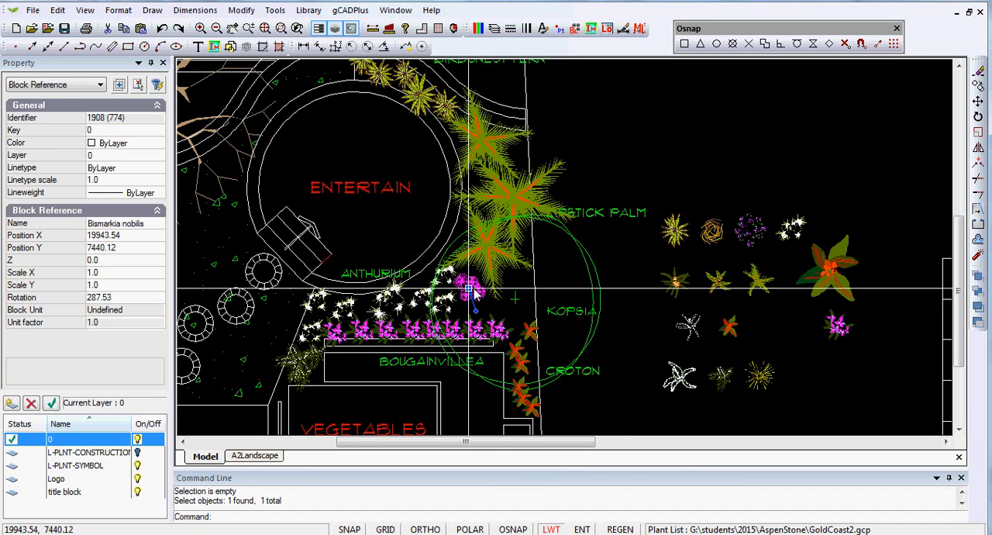
right_click(474, 290)
left_click(518, 336)
left_click(470, 296)
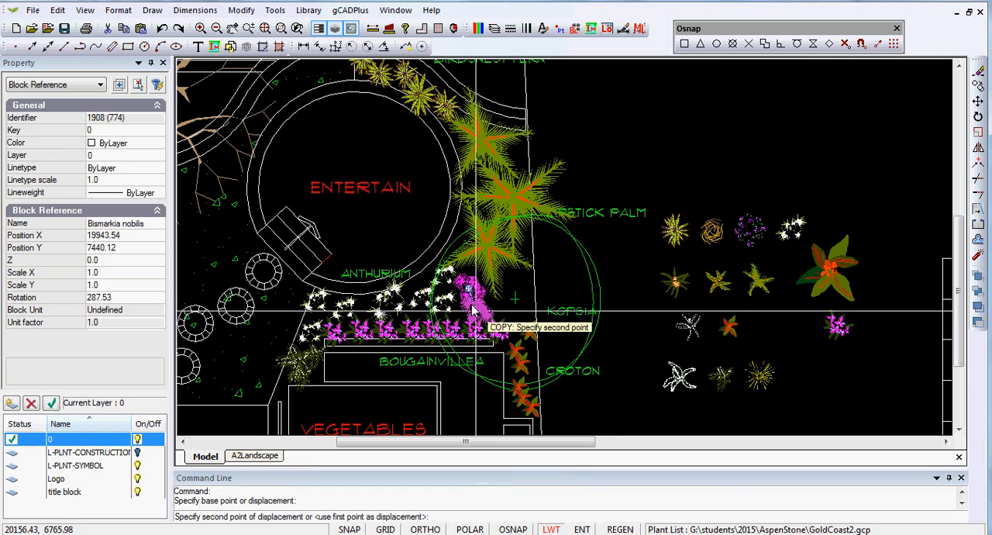
left_click(504, 280)
key("Escape")
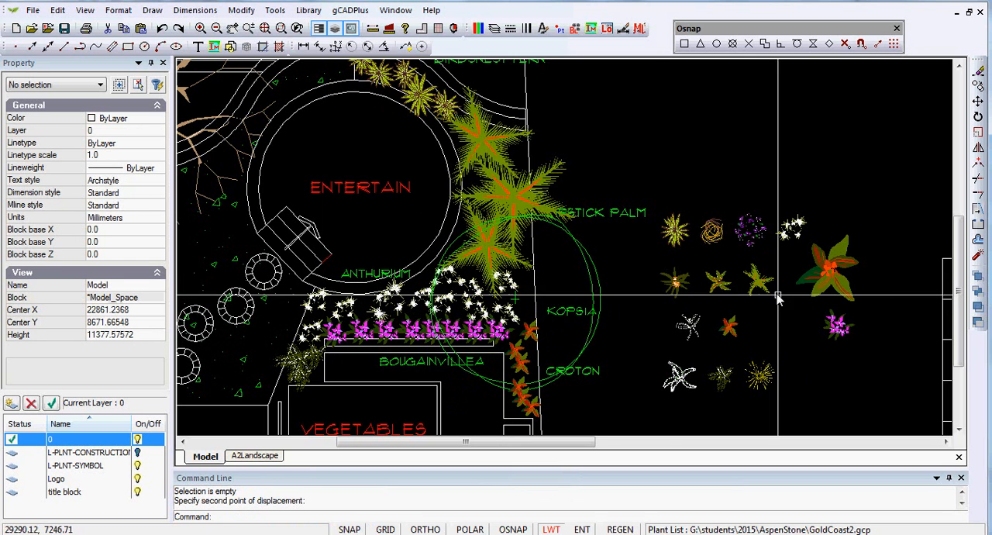
Step: Update the plant schedule table to recount the plants in the drawing, and check the Anthurium total
middle_click_drag(761, 293, 410, 326)
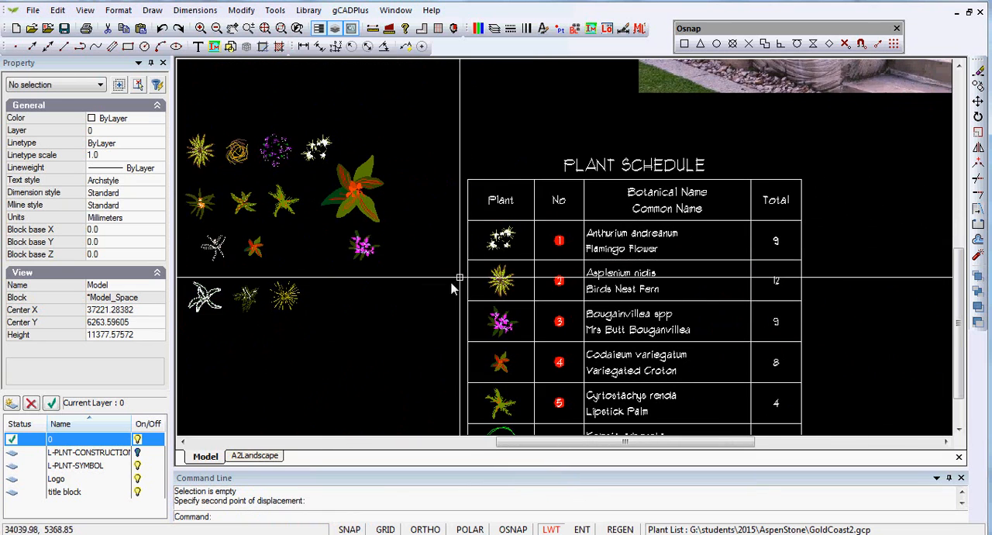
scroll(456, 294, "down", 2)
middle_click_drag(427, 325, 600, 261)
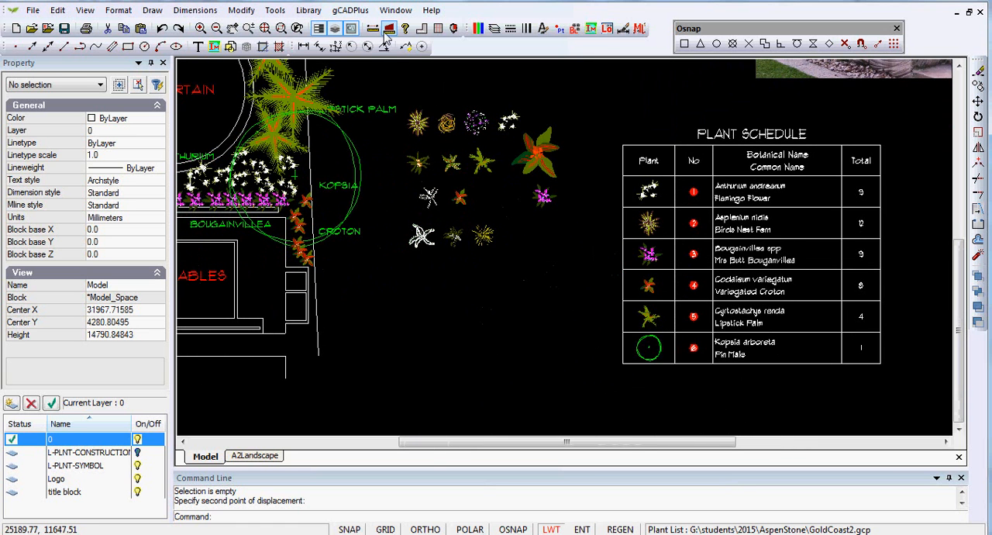
left_click(355, 14)
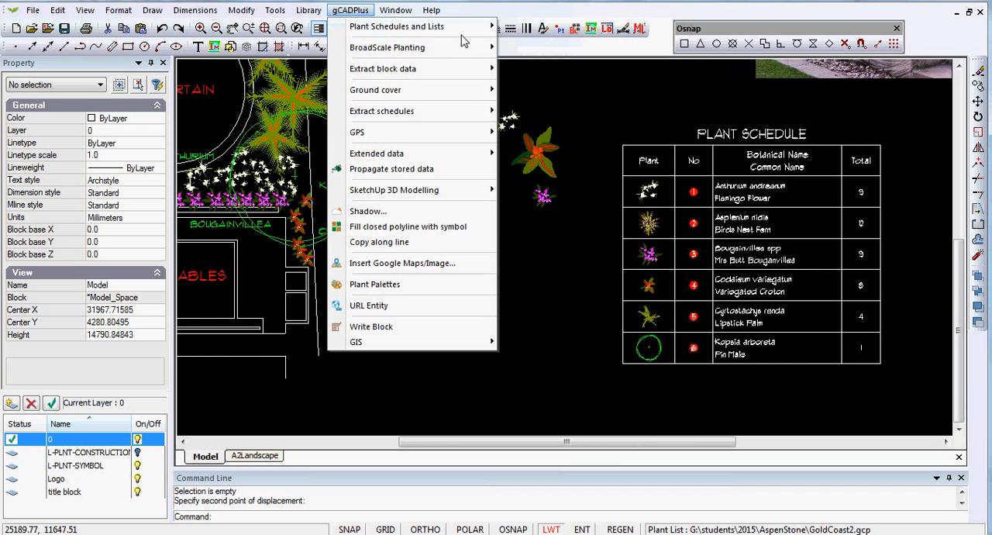
mouse_move(490, 29)
mouse_move(680, 149)
left_click(734, 185)
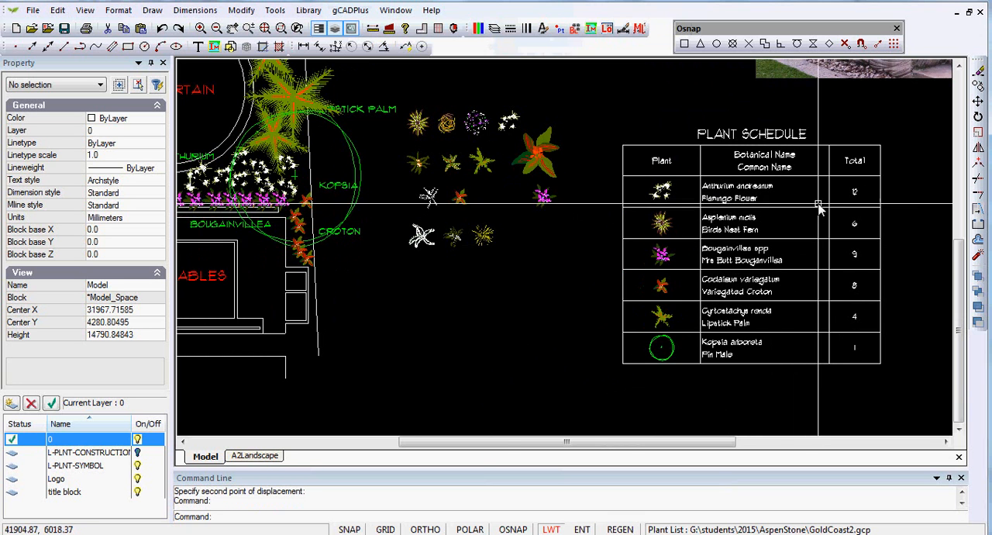
scroll(795, 203, "up", 2)
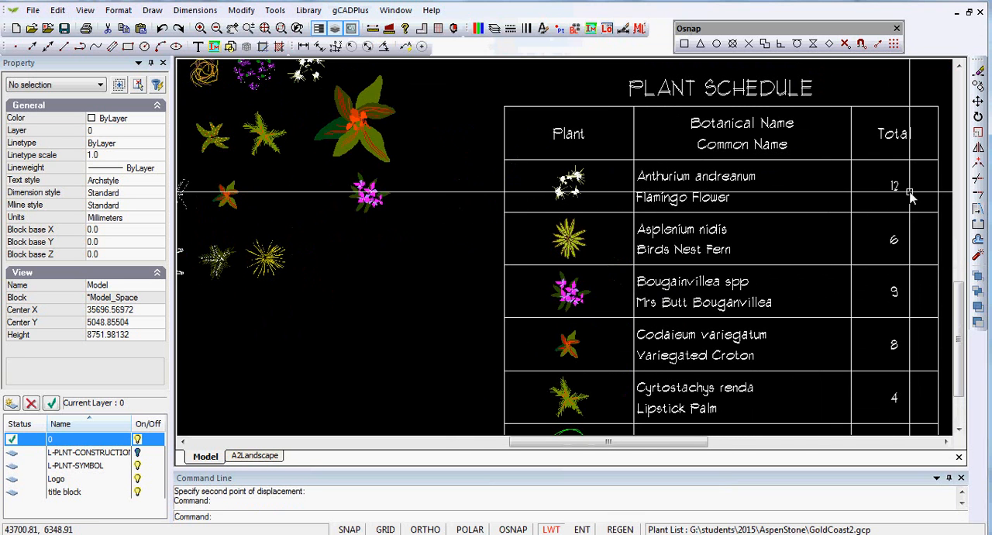
scroll(891, 198, "down", 2)
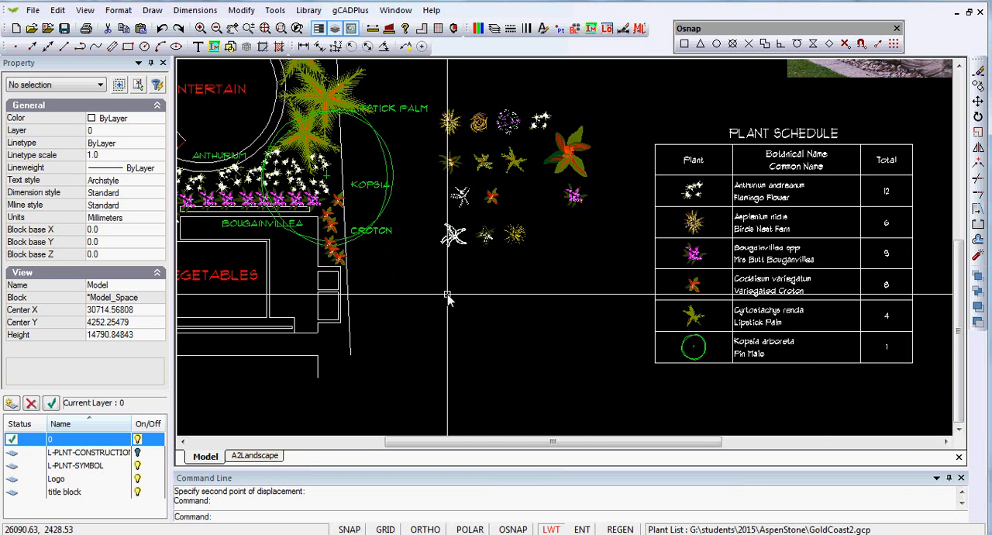
Step: Check an Anthurium symbol's block name and rename the Bismarkia nobilis block to aNTHURIUM
mouse_move(452, 300)
middle_mouse_down()
mouse_move(565, 283)
mouse_move(593, 283)
mouse_move(590, 294)
middle_mouse_up()
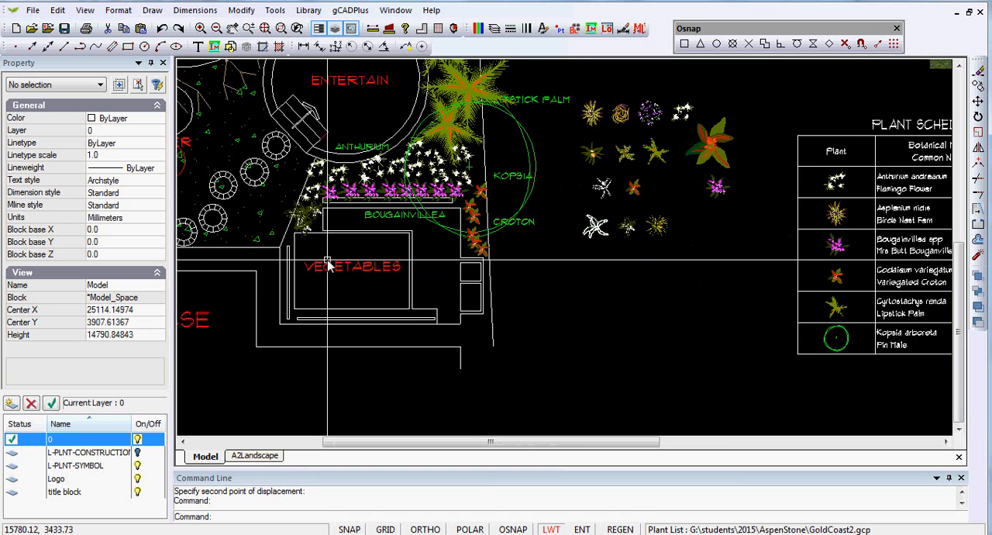
scroll(333, 263, "up", 1)
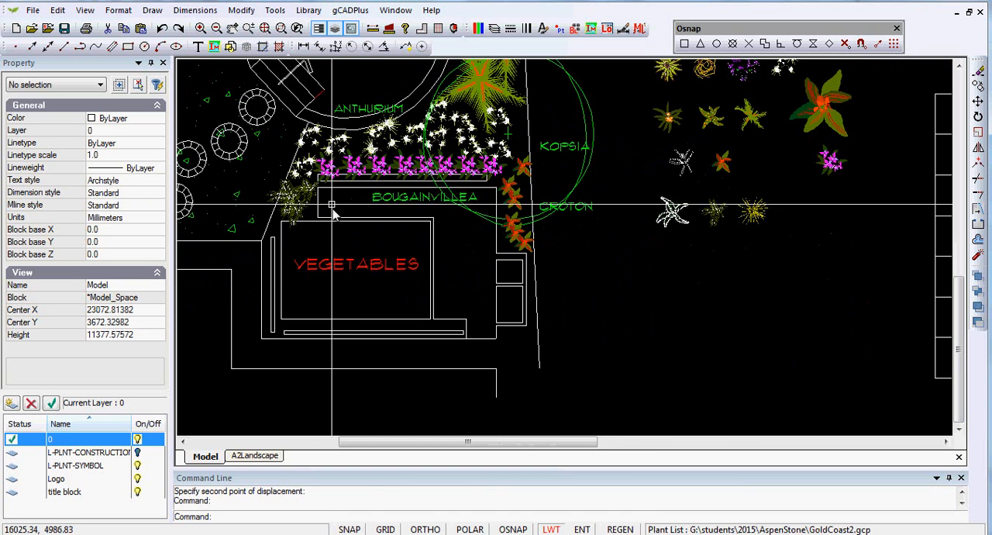
left_click(337, 145)
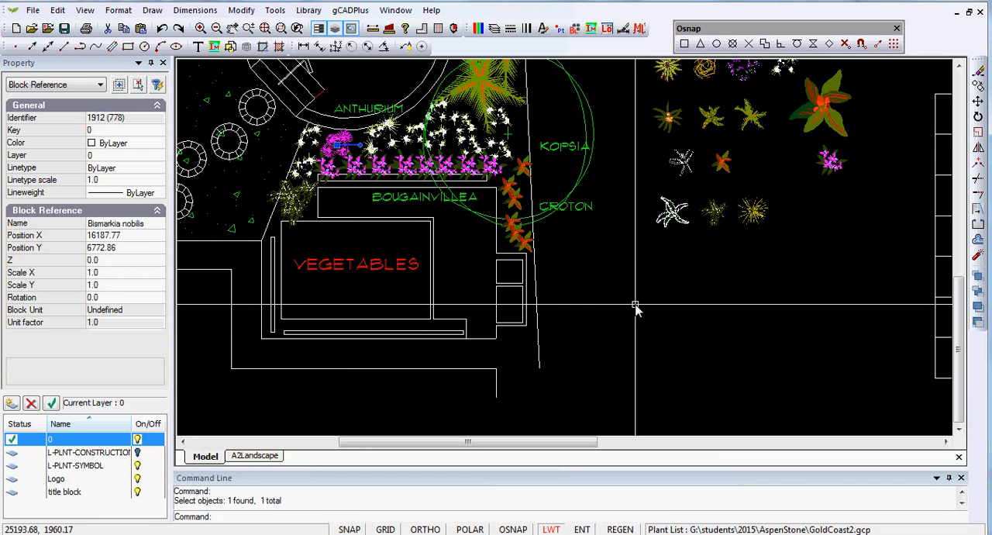
key("Escape")
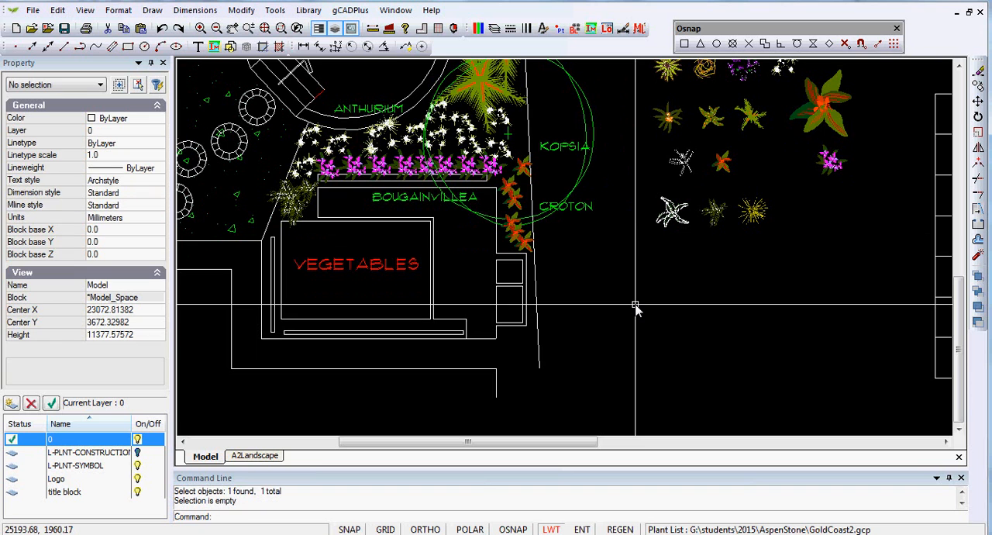
left_click(575, 29)
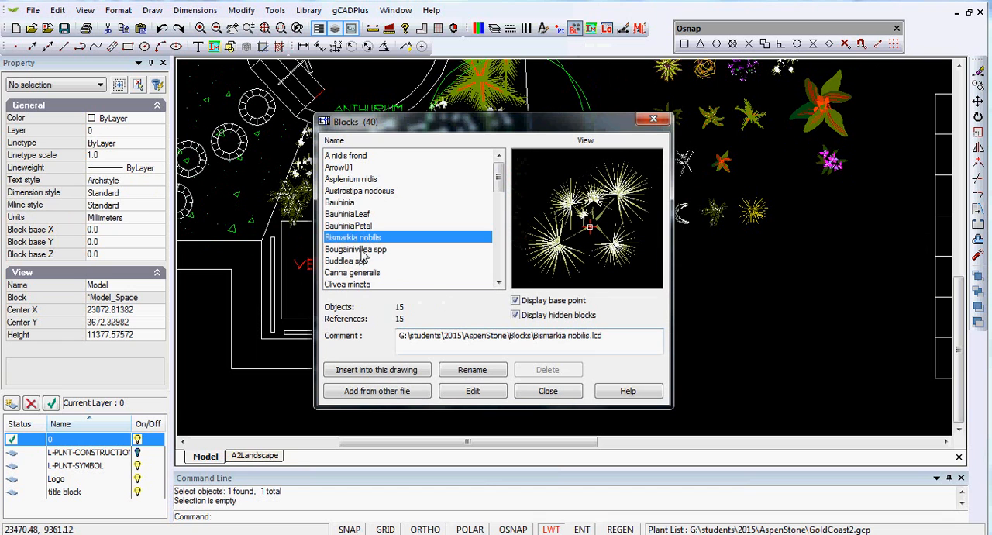
left_click(470, 371)
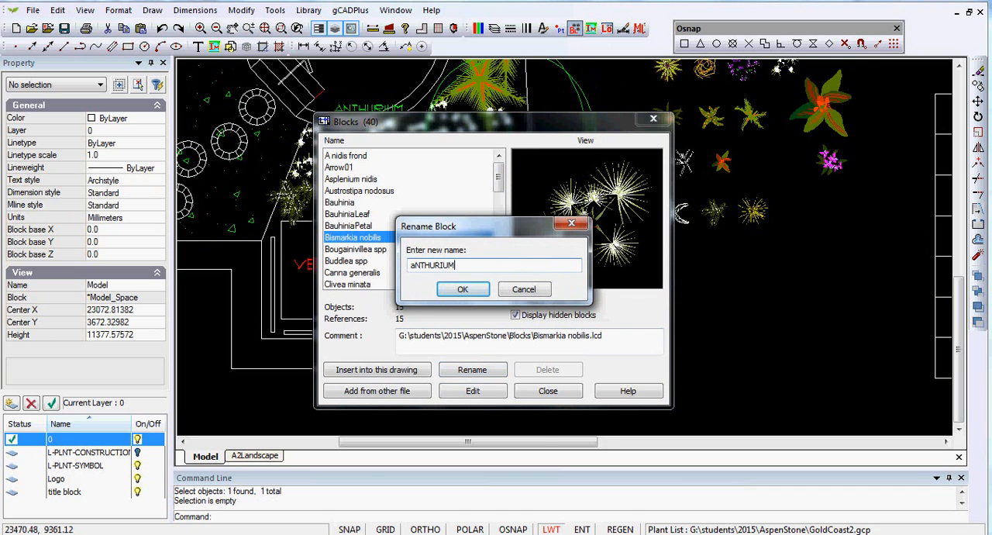
left_click(463, 290)
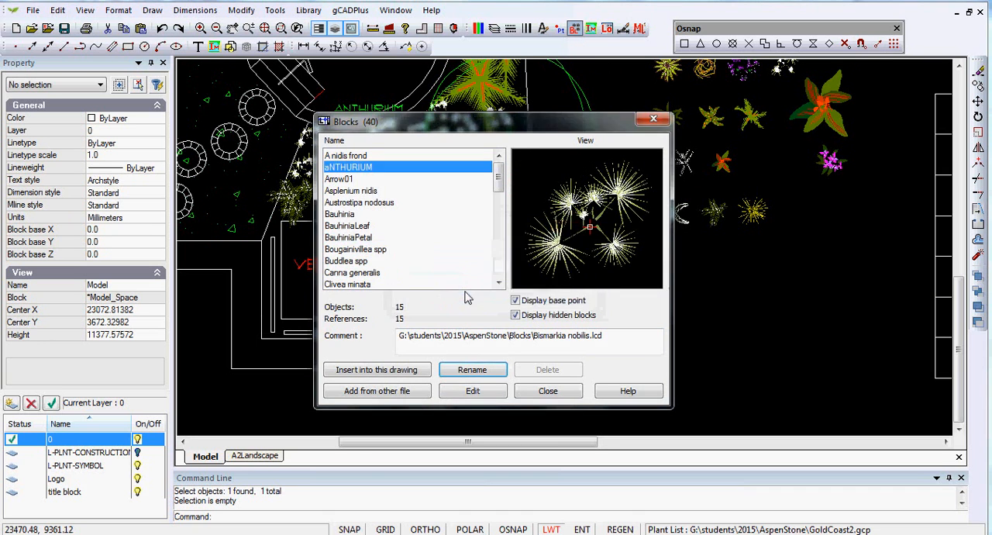
left_click(542, 391)
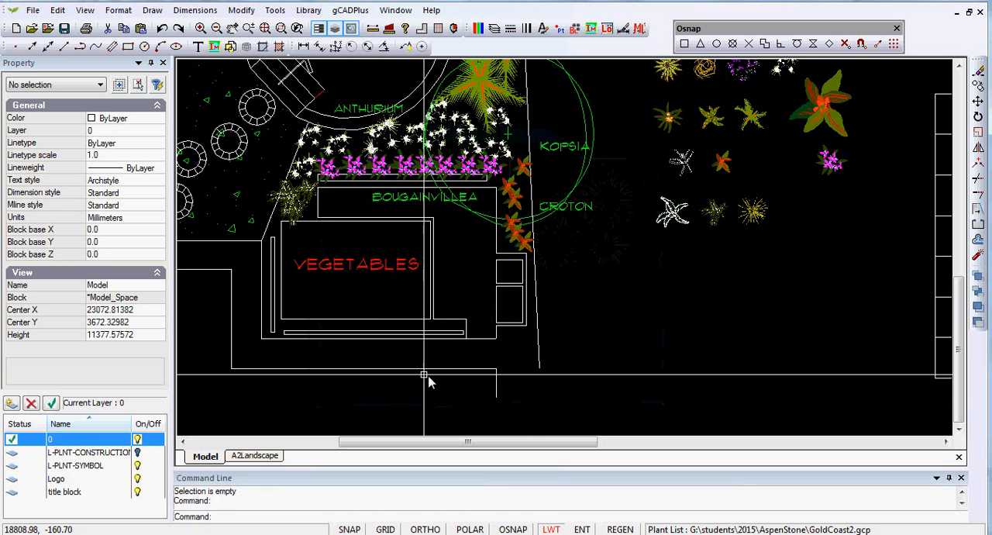
Step: Check the block name of an Anthurium symbol in the planting bed and review the plant schedule beside the plan
left_click(343, 145)
middle_click_drag(585, 297, 310, 308)
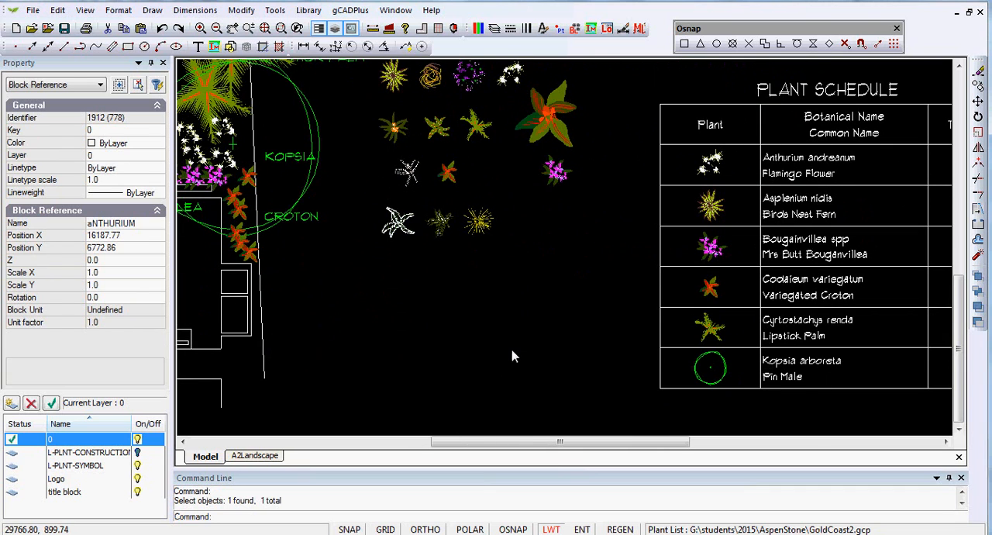
key("Escape")
middle_click_drag(405, 310, 553, 281)
scroll(553, 281, "down", 1)
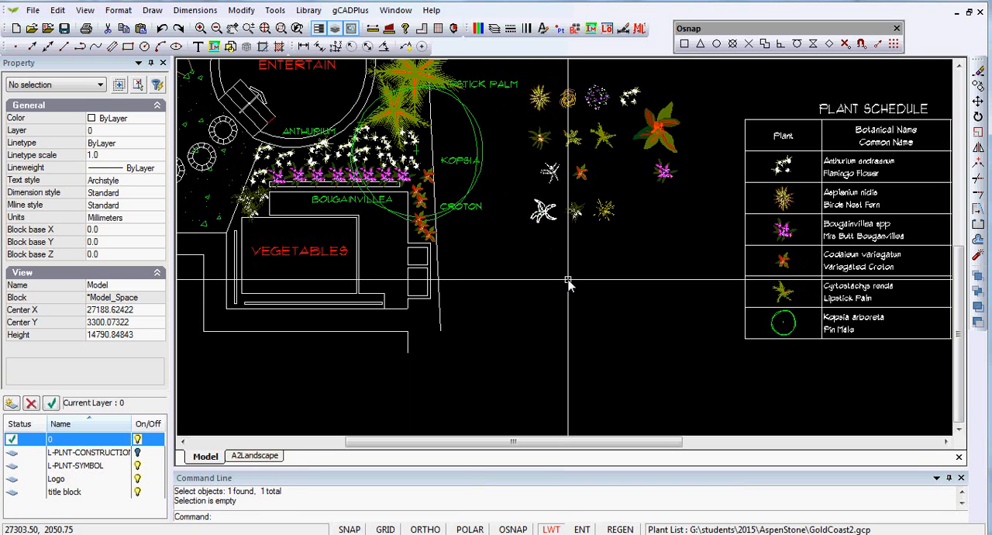
Step: On the A2Landscape layout, set the color of the plant schedule viewport's border to index color 255 so it blends into the sheet
left_click(254, 455)
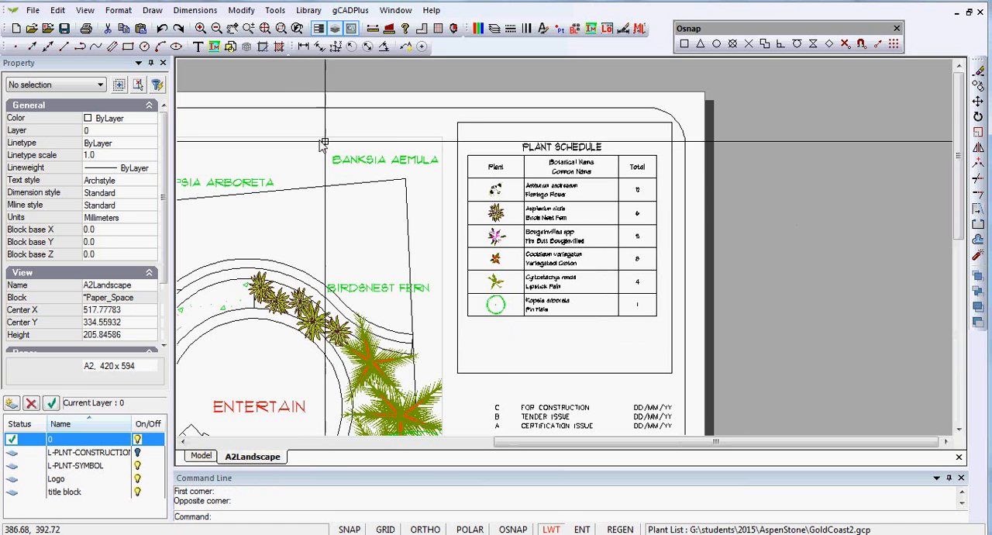
left_click(508, 122)
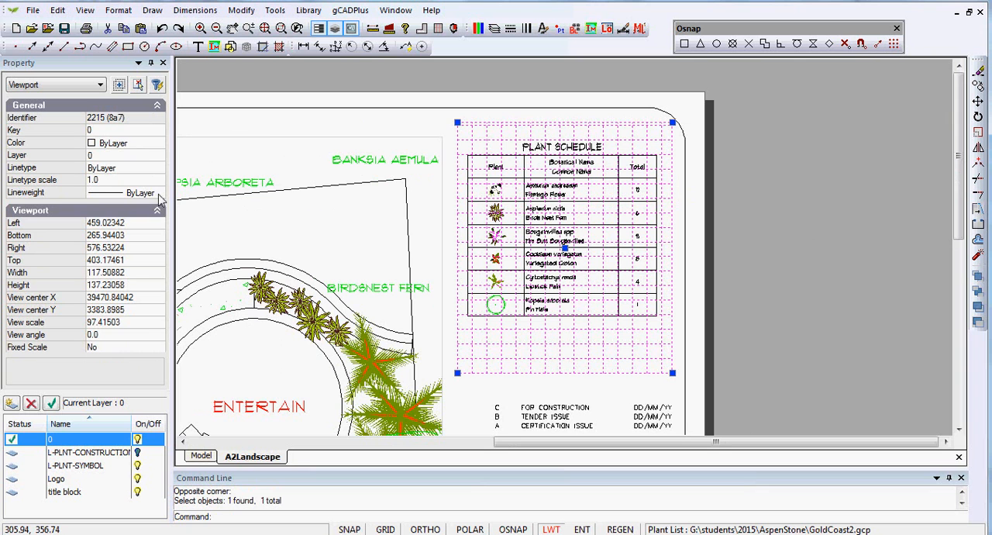
left_click(160, 144)
left_click(159, 145)
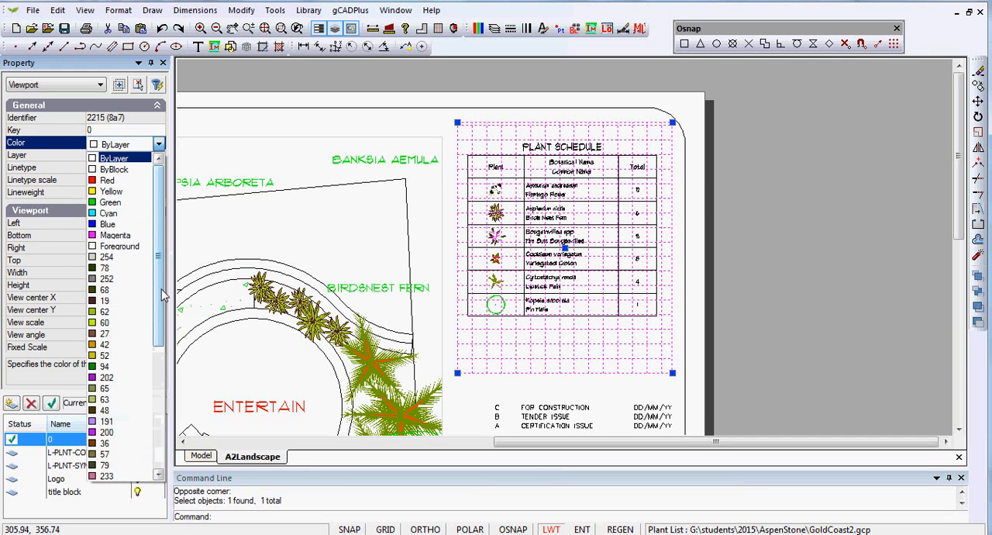
left_click_drag(158, 322, 161, 473)
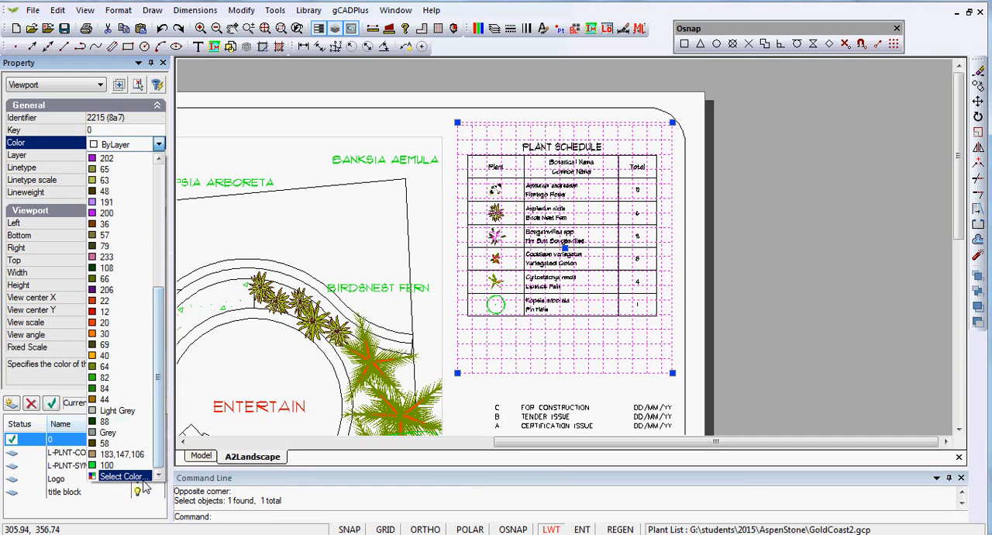
left_click(143, 477)
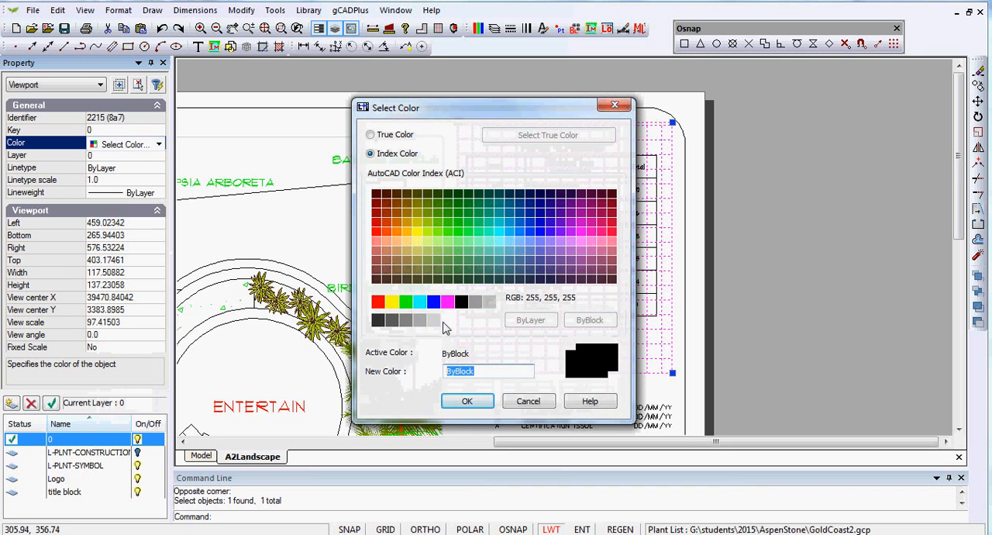
left_click(474, 407)
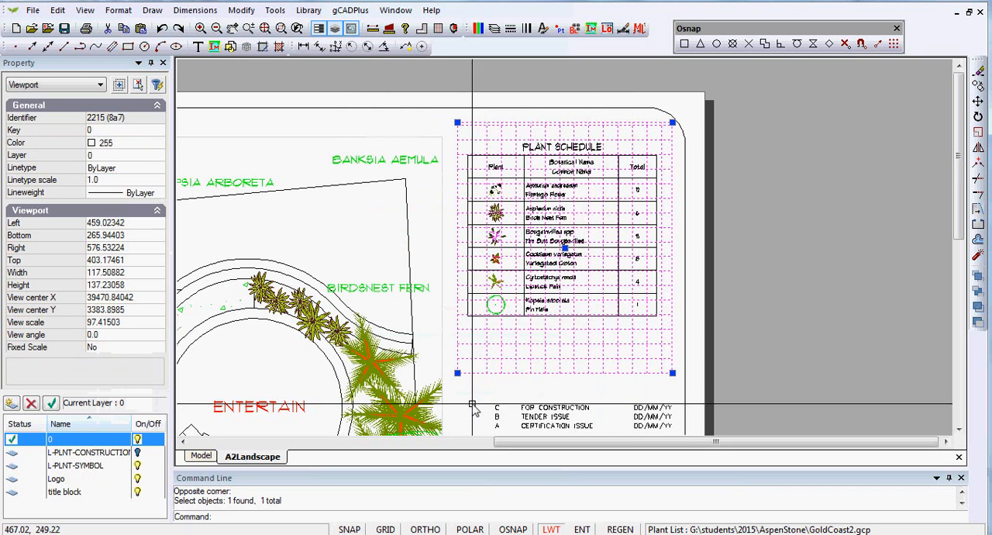
right_click(515, 345)
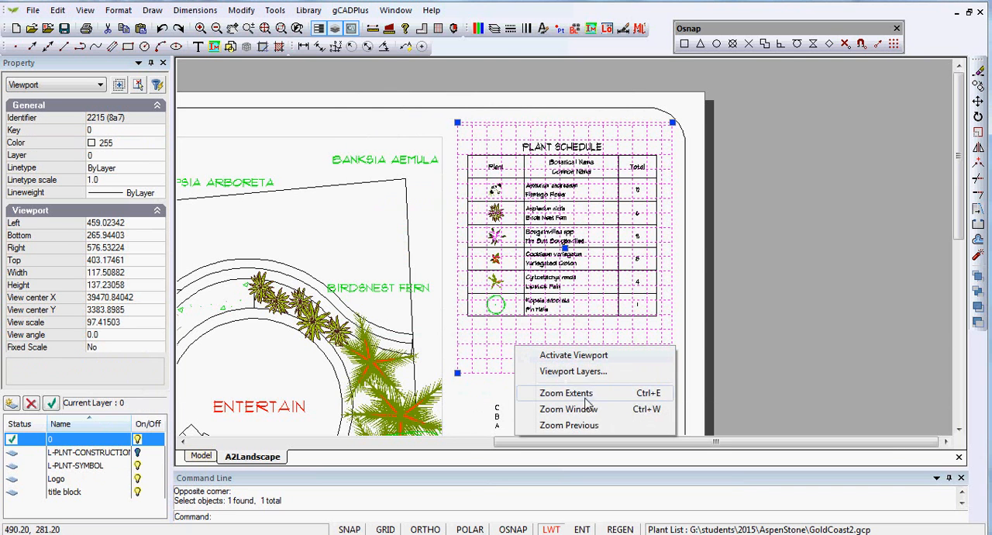
right_click(802, 310)
left_click(829, 342)
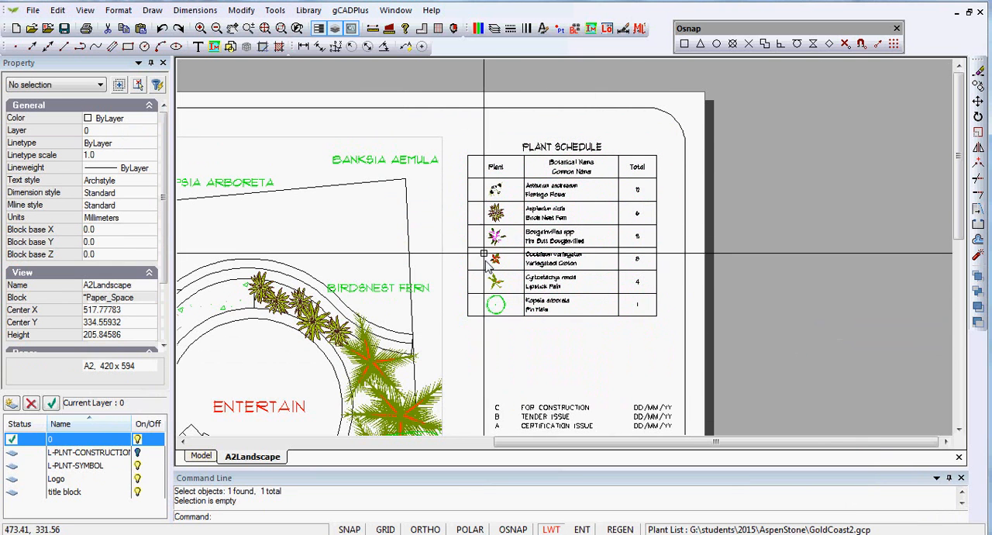
Step: Set the color of the main landscape plan viewport's border to 255 as well
left_click(444, 221)
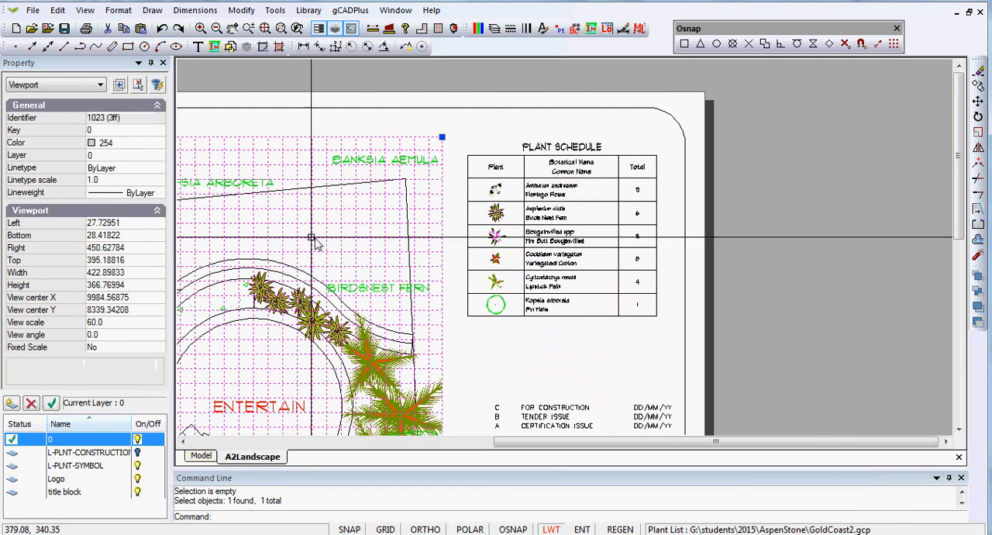
left_click(151, 147)
left_click(158, 144)
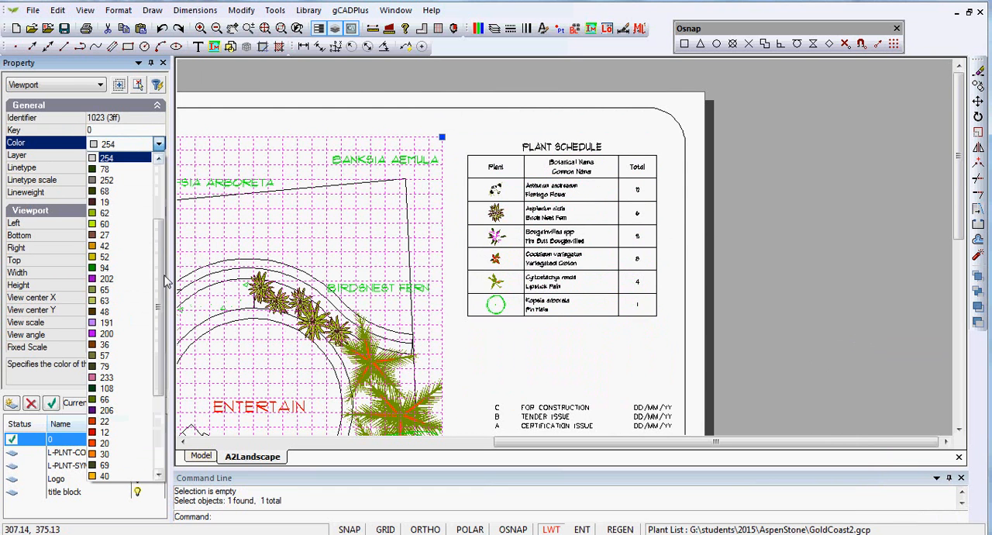
left_click_drag(163, 387, 162, 473)
left_click(121, 466)
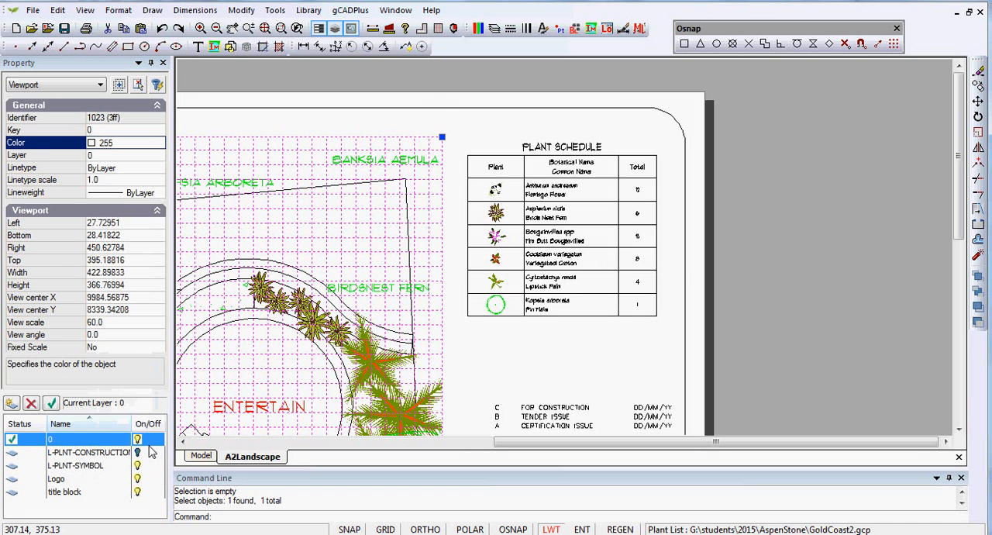
key("Escape")
Step: Review the whole layout sheet, return to model space and examine the landscape plan from the garden circles down to the house
right_click(785, 222)
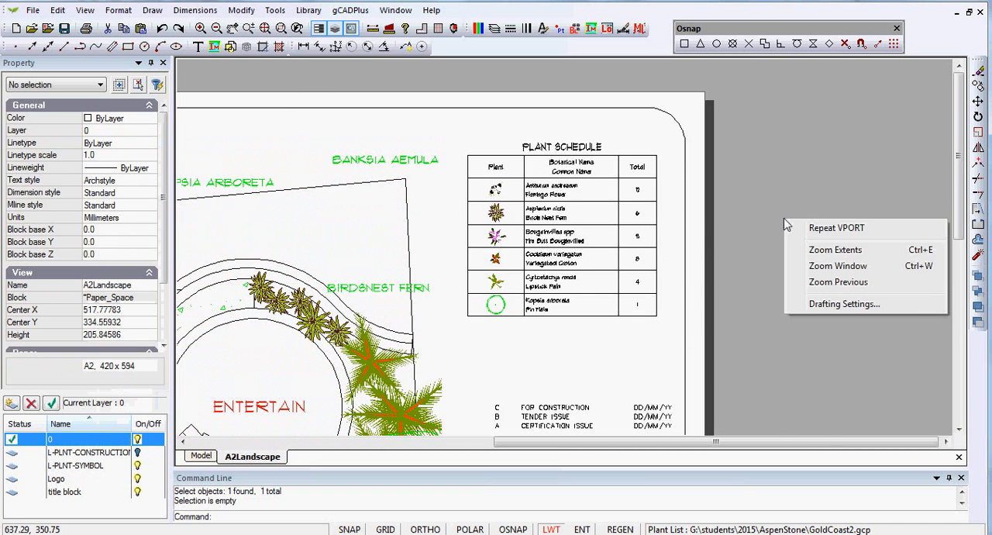
left_click(823, 249)
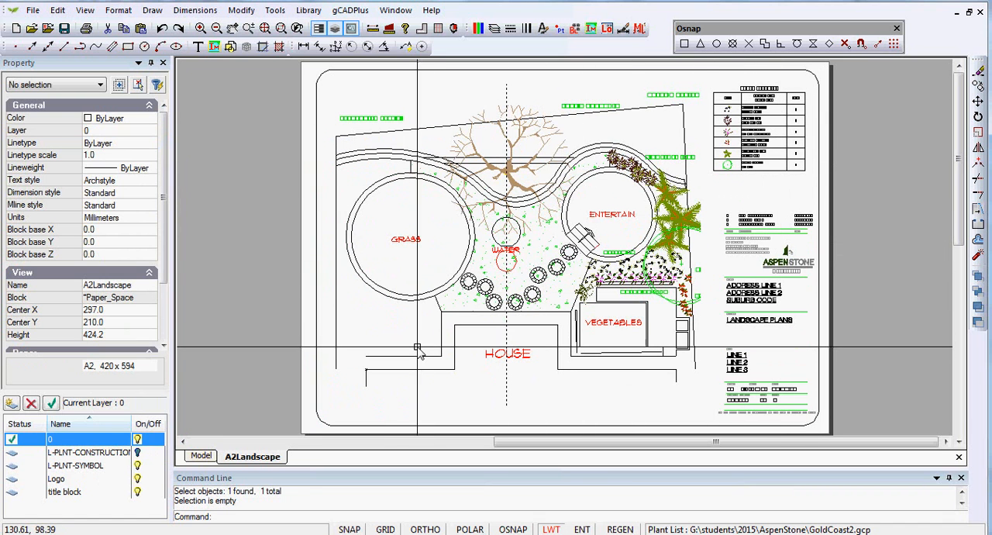
left_click(205, 456)
scroll(432, 279, "down", 1)
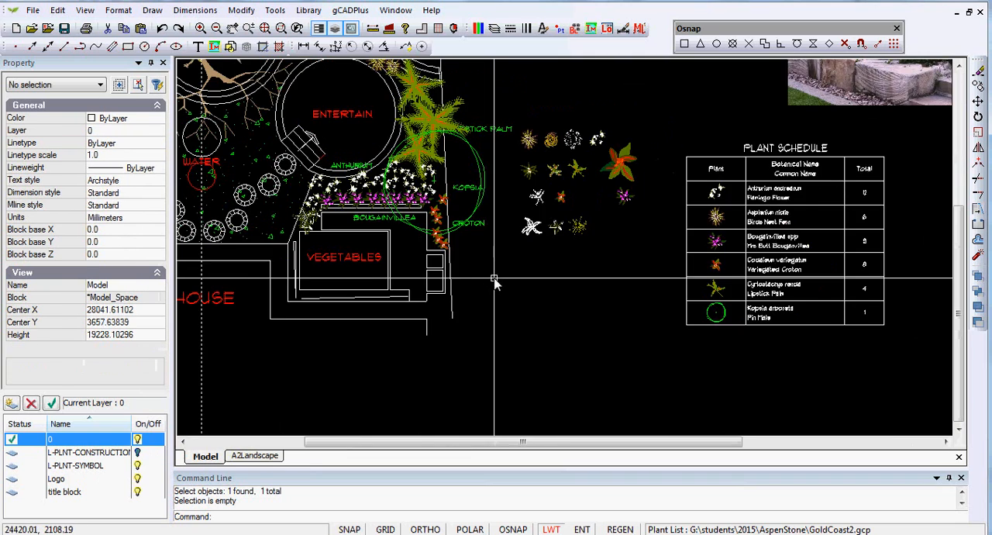
middle_click_drag(432, 281, 576, 346)
middle_click_drag(457, 343, 559, 382)
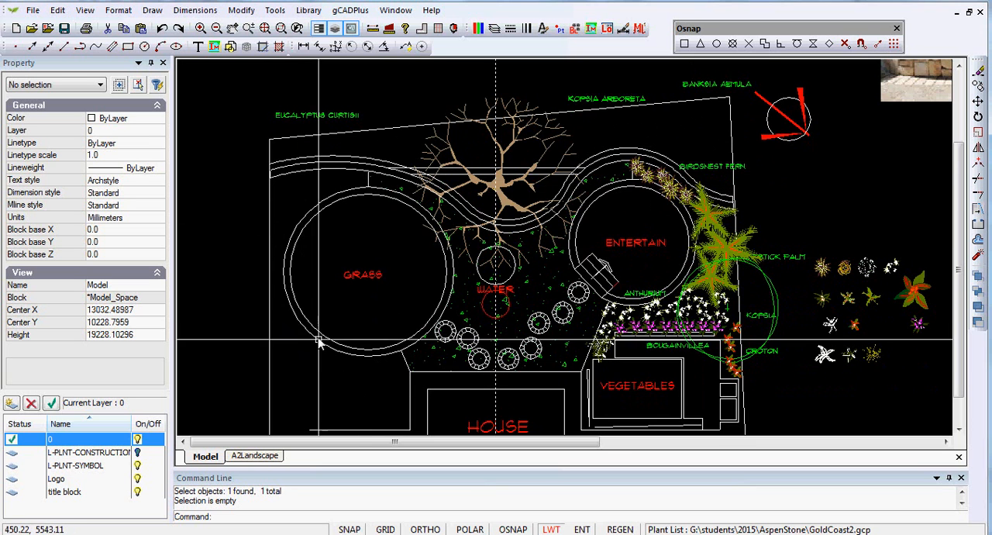
middle_click_drag(364, 319, 306, 187)
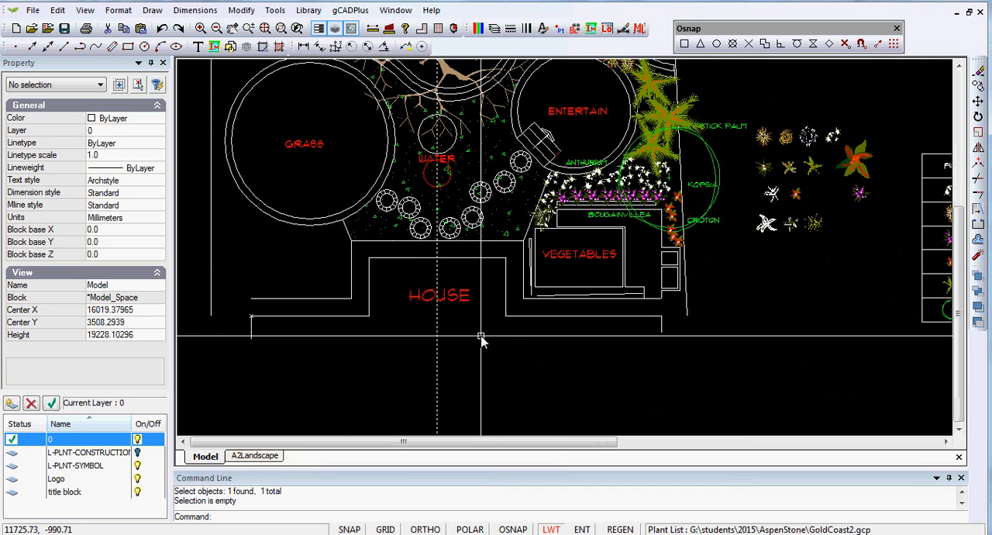